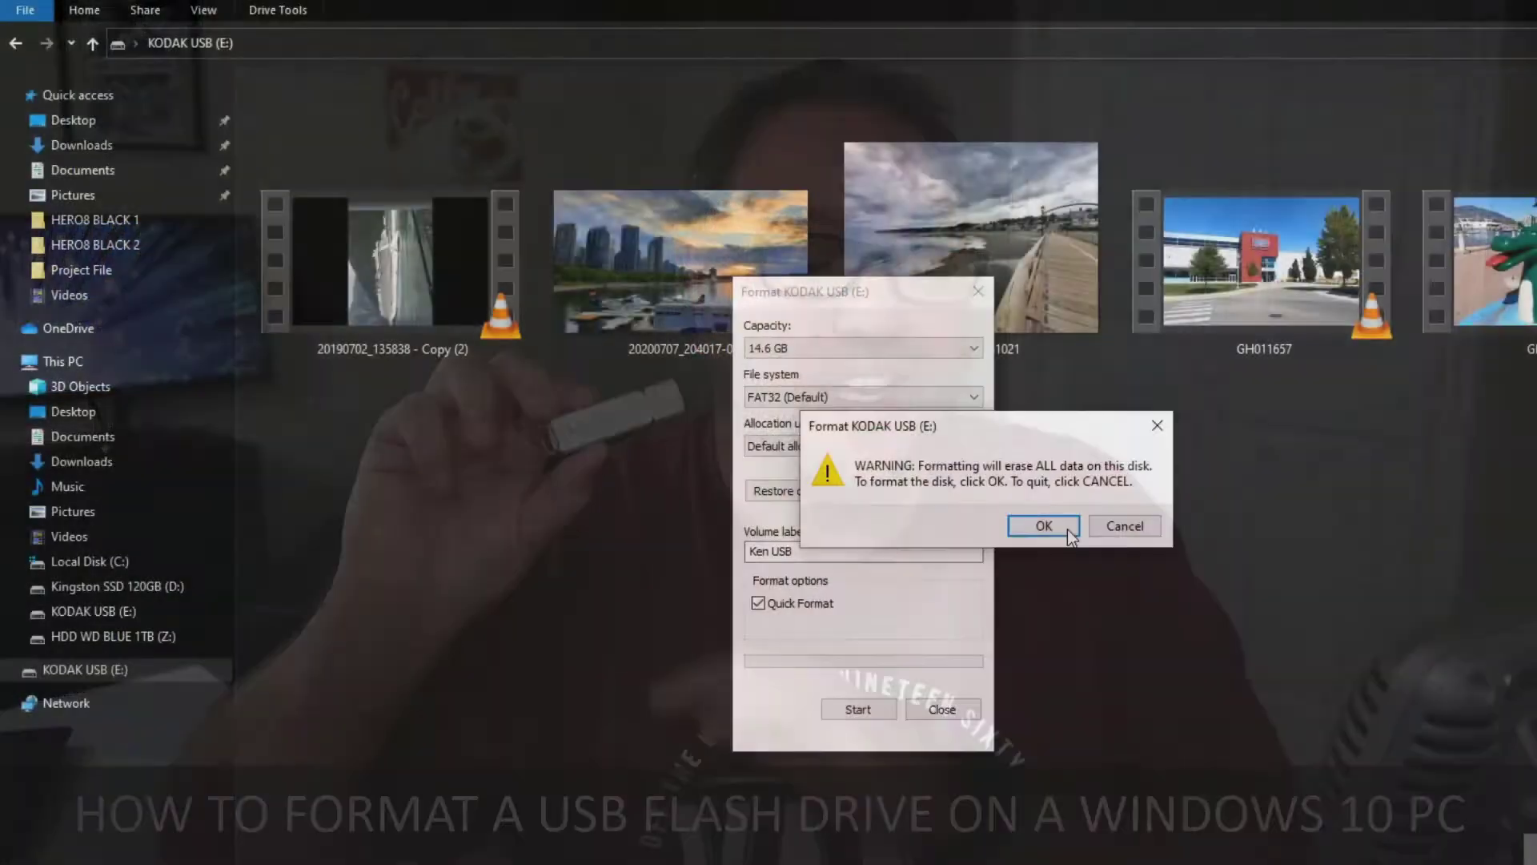
# - Confirm the erase warning to start the quick FAT32 format of the KODAK USB drive
pyautogui.click(1064, 528)
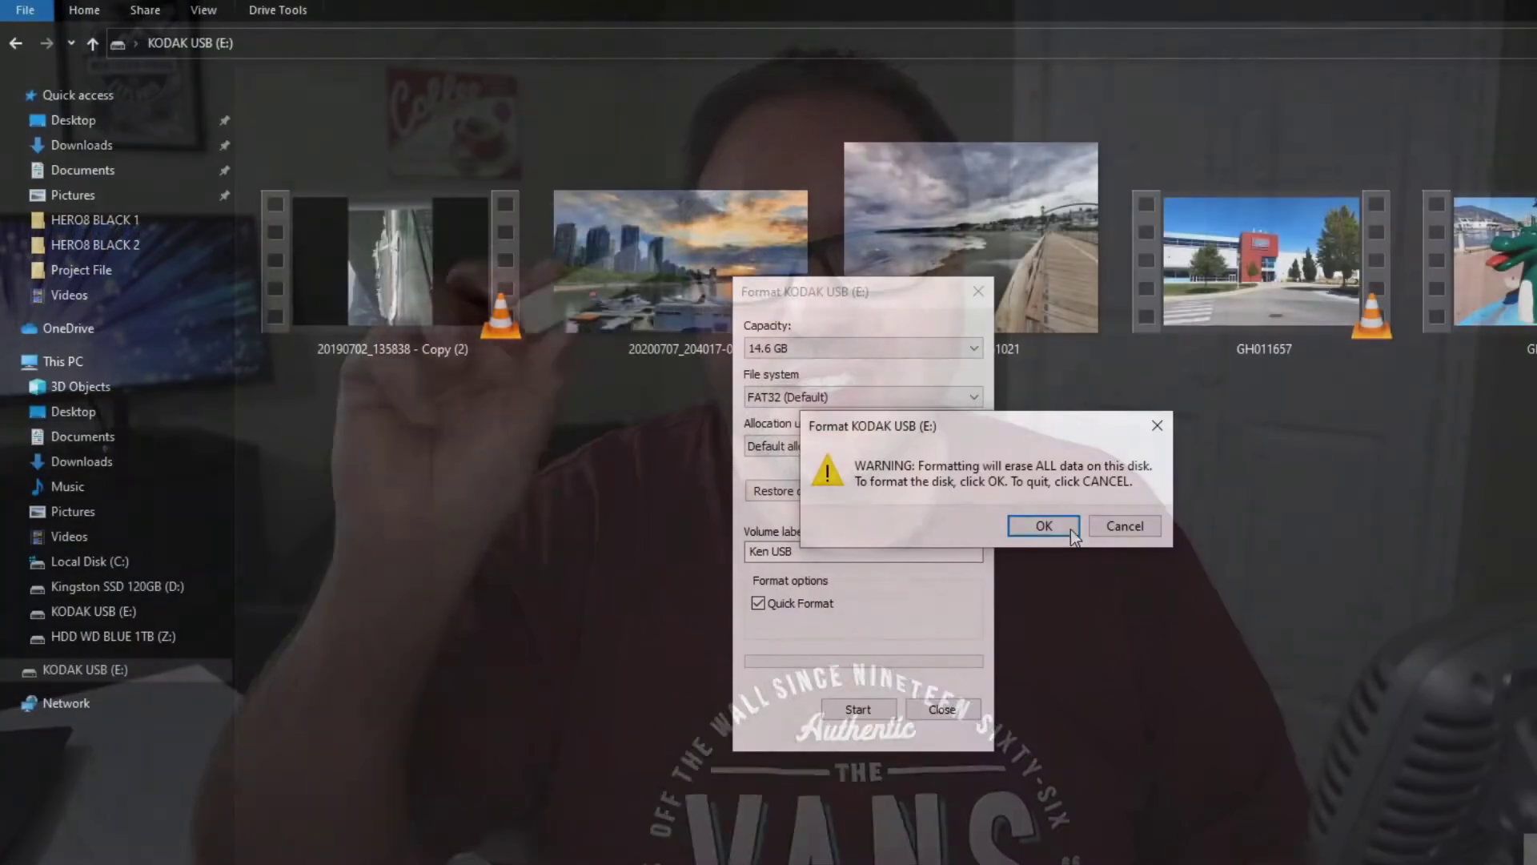
pyautogui.click(1065, 529)
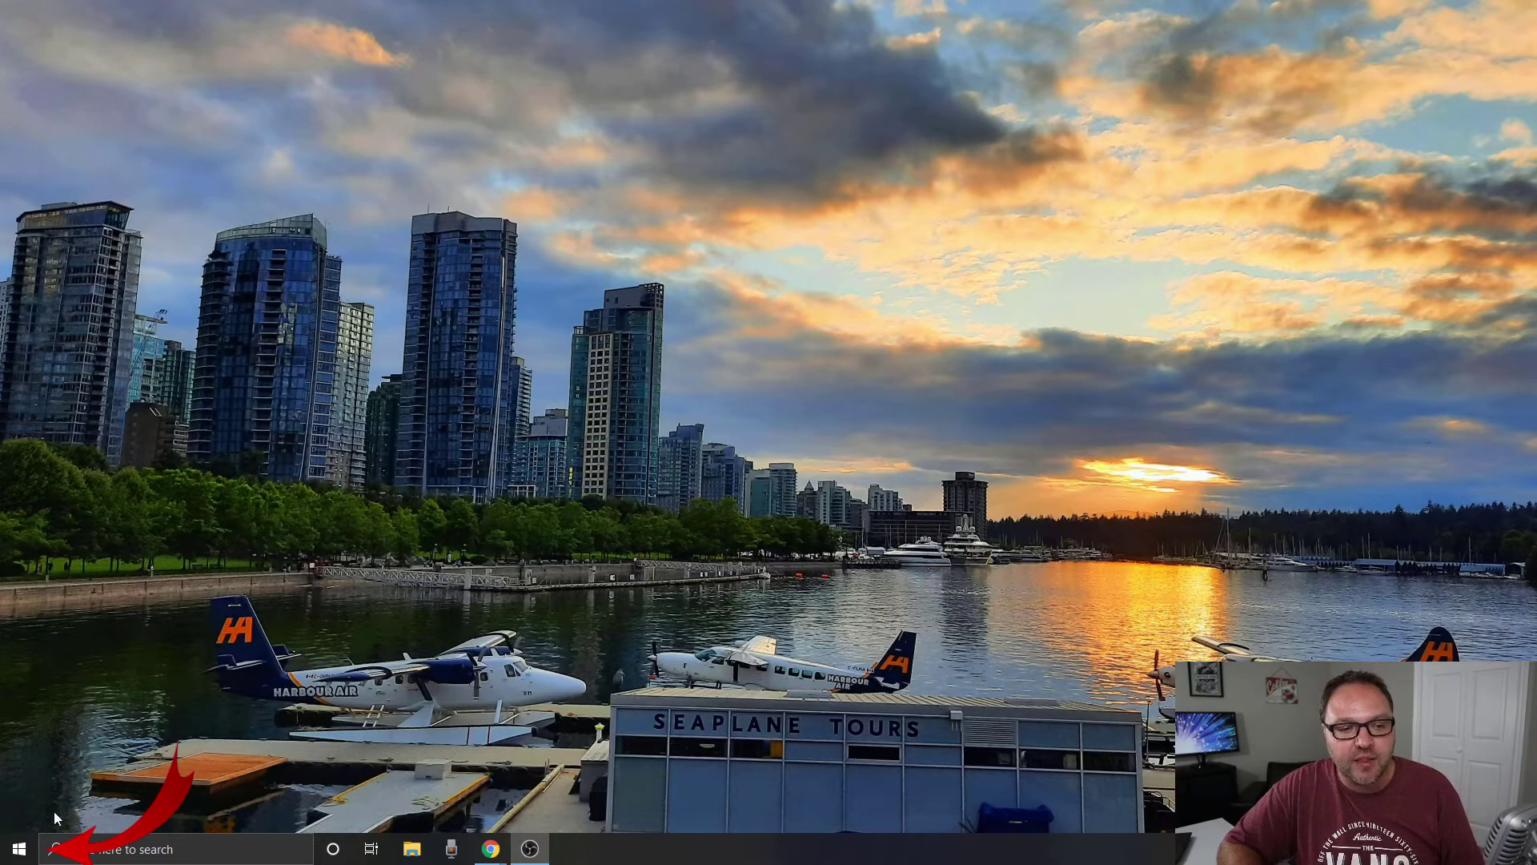
# - Launch File Explorer from Start's Documents and open the KODAK USB (E:) drive
pyautogui.click(19, 848)
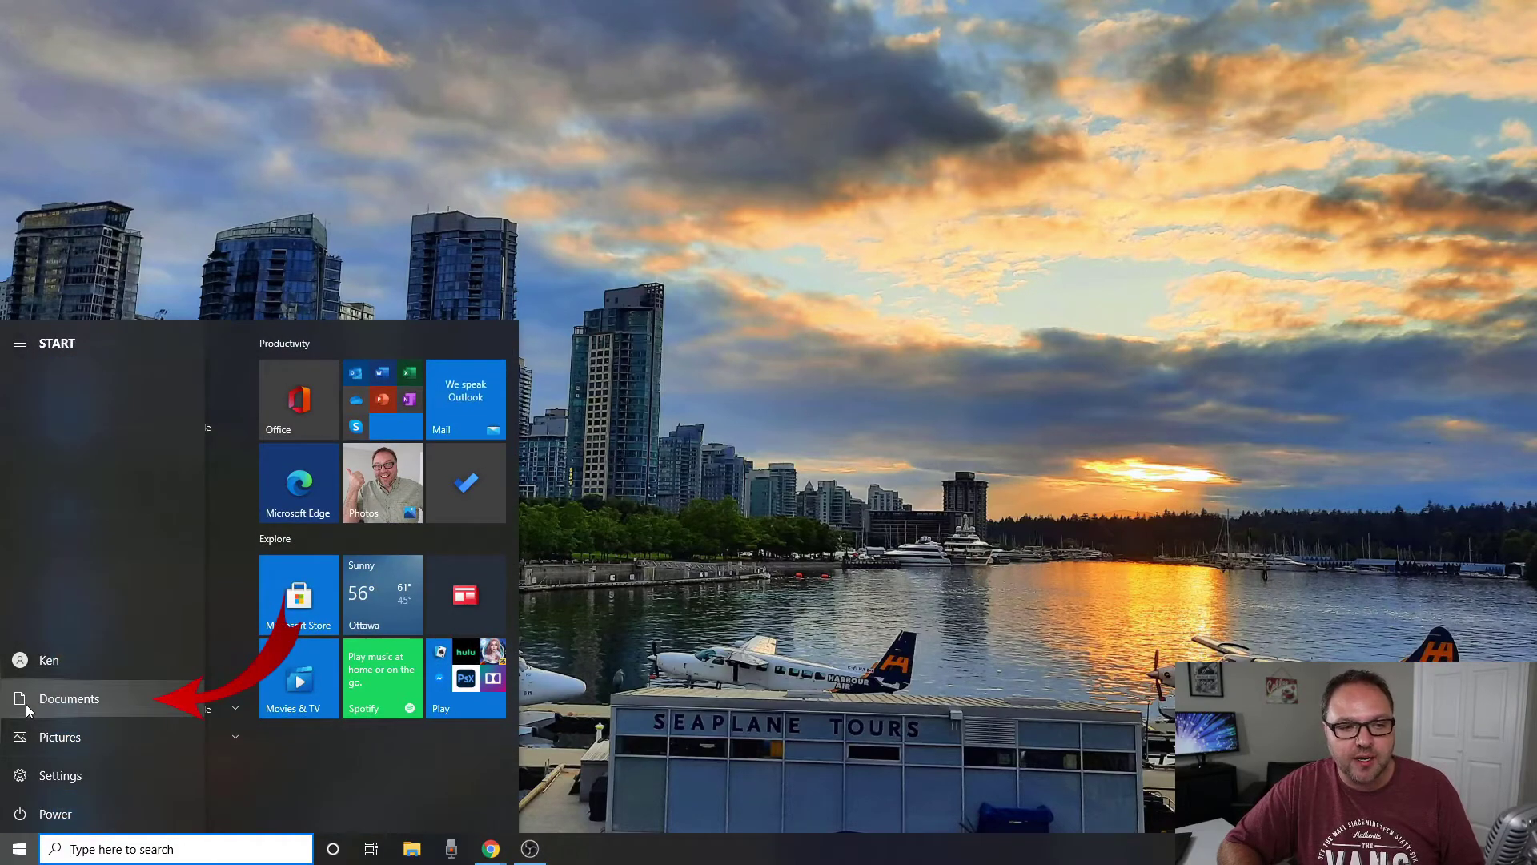
pyautogui.click(27, 702)
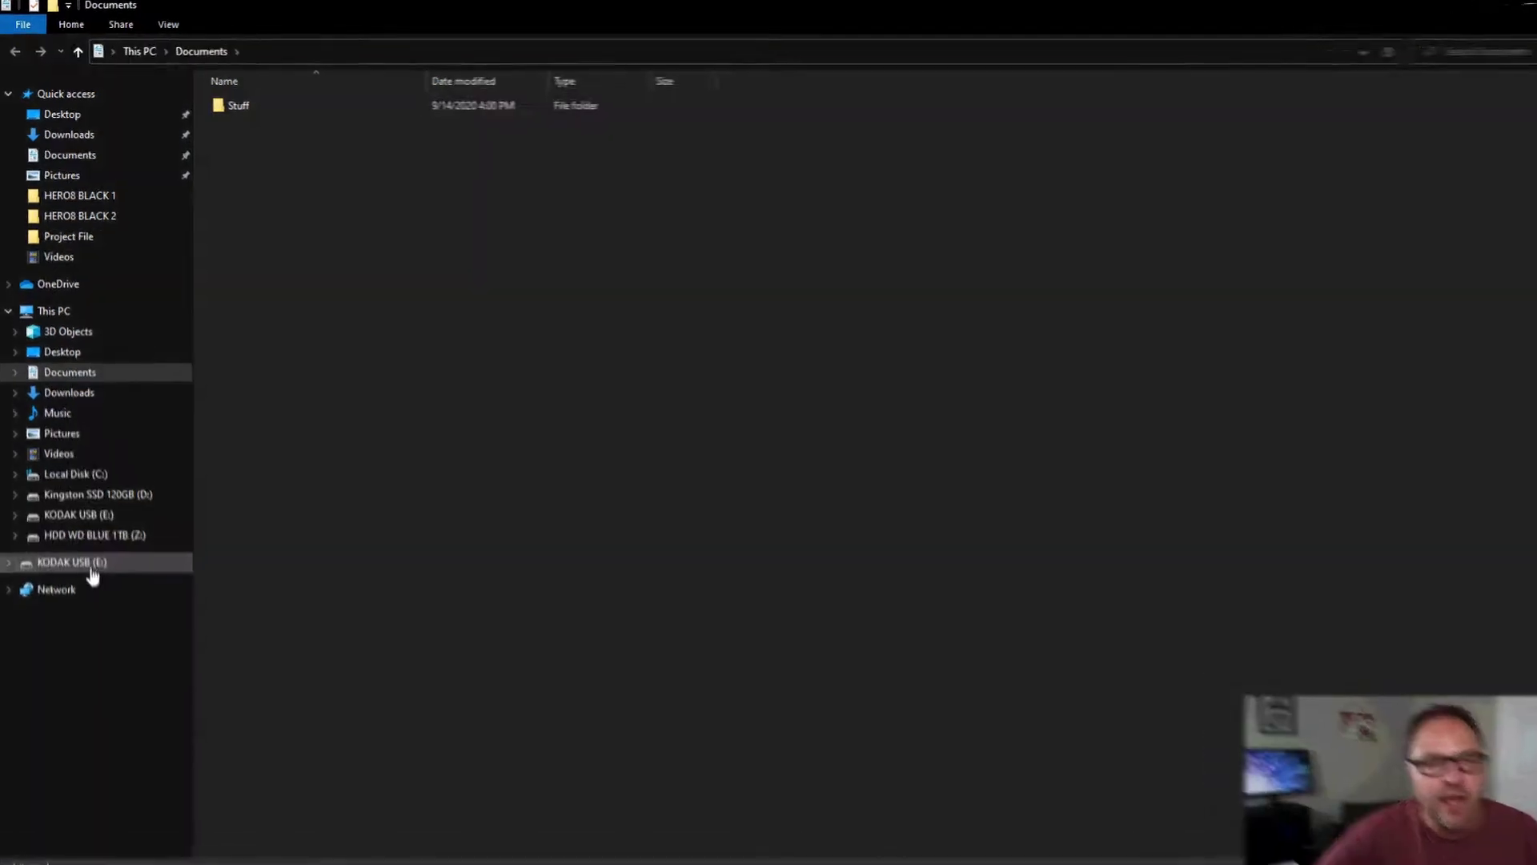
pyautogui.click(91, 572)
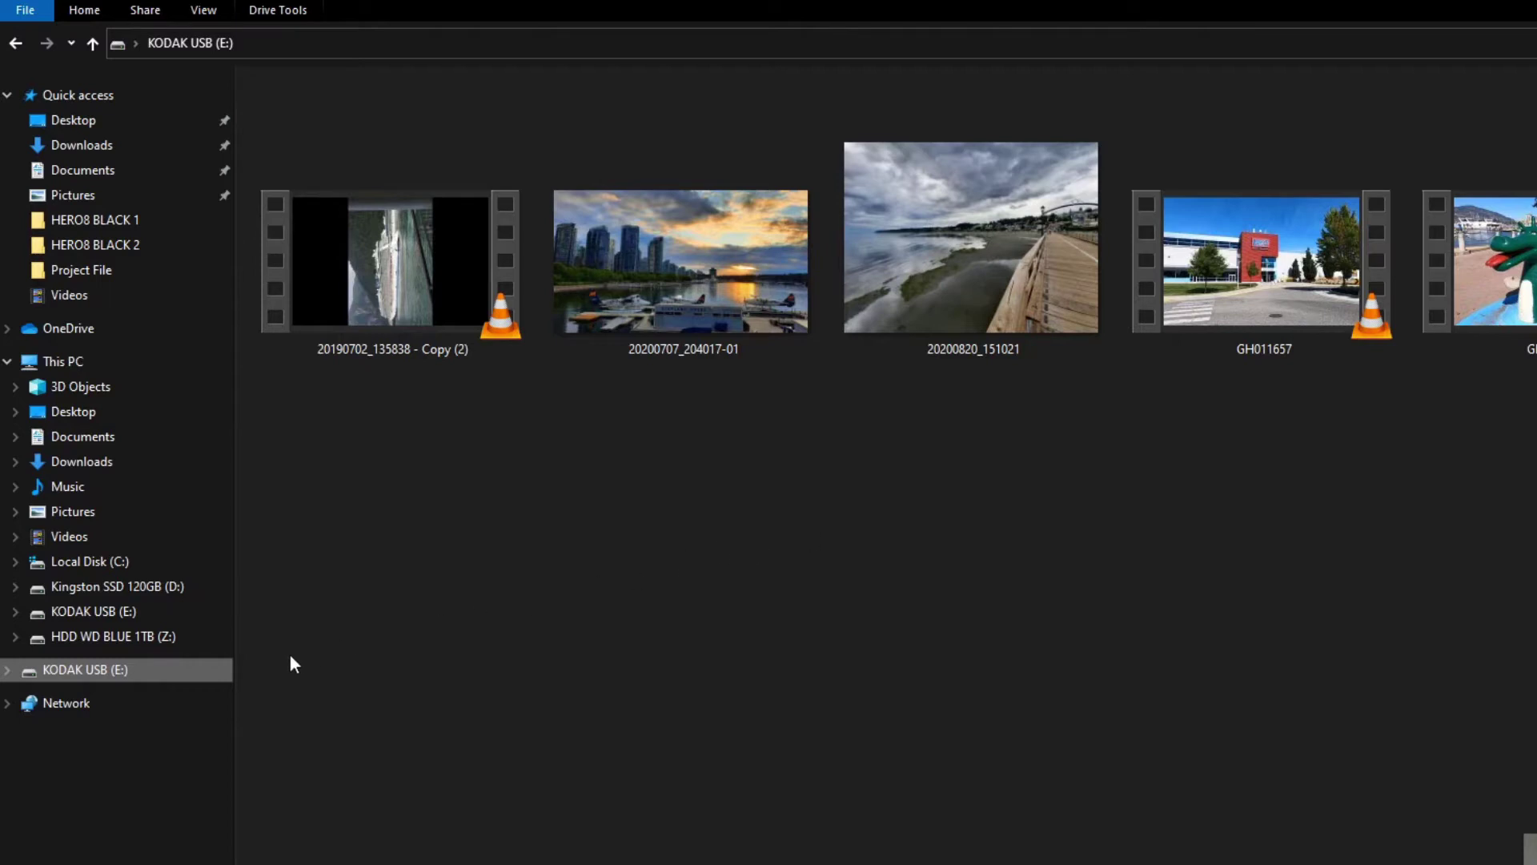
# - Open the Format dialog for KODAK USB (E:) and move it to the screen centre
pyautogui.rightClick(98, 682)
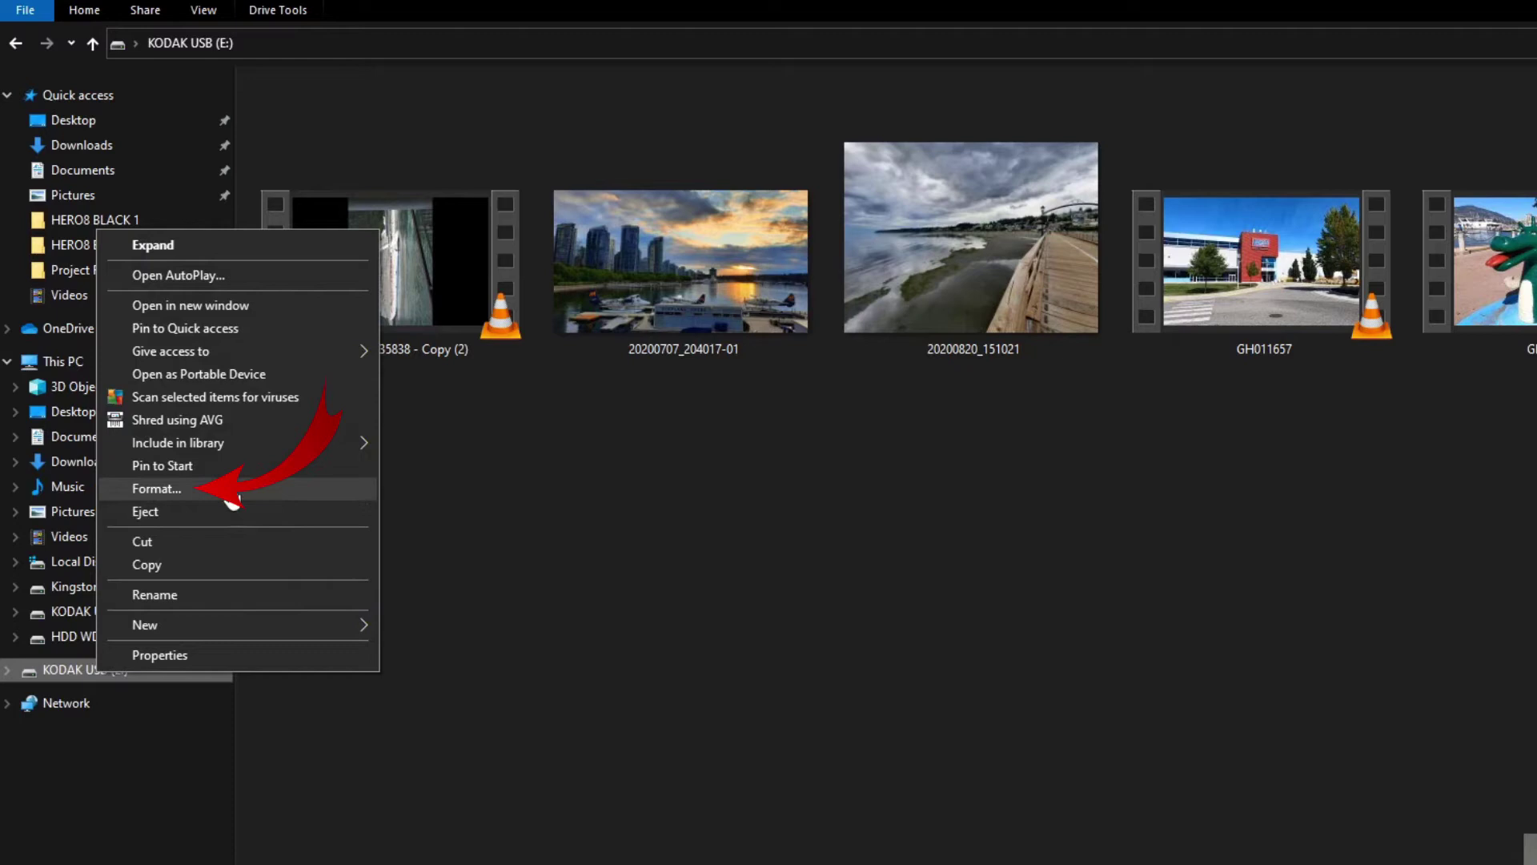
pyautogui.click(320, 499)
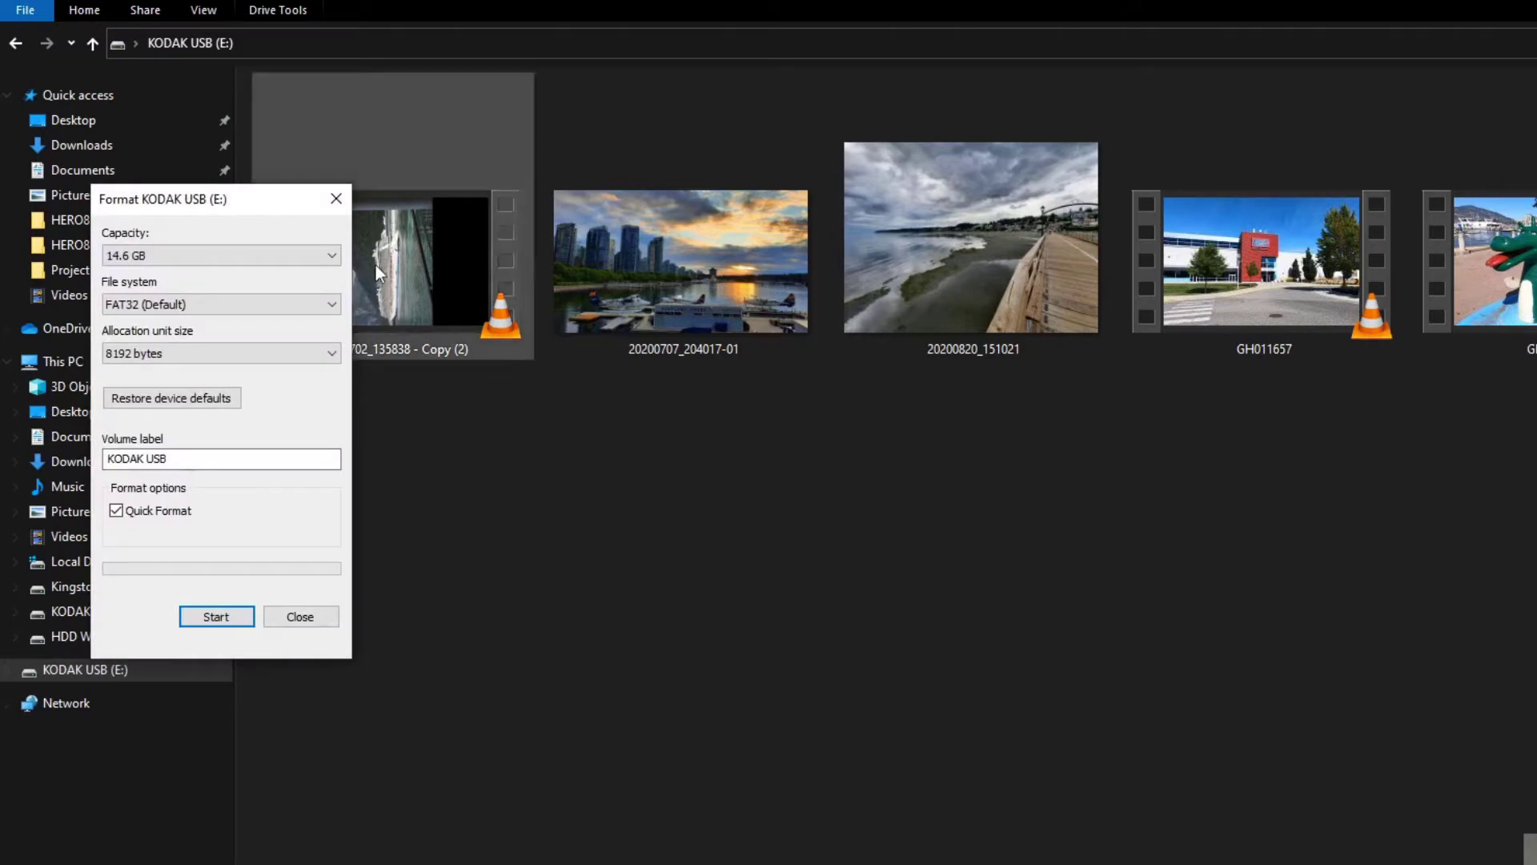
pyautogui.moveTo(270, 201); pyautogui.dragTo(883, 297)
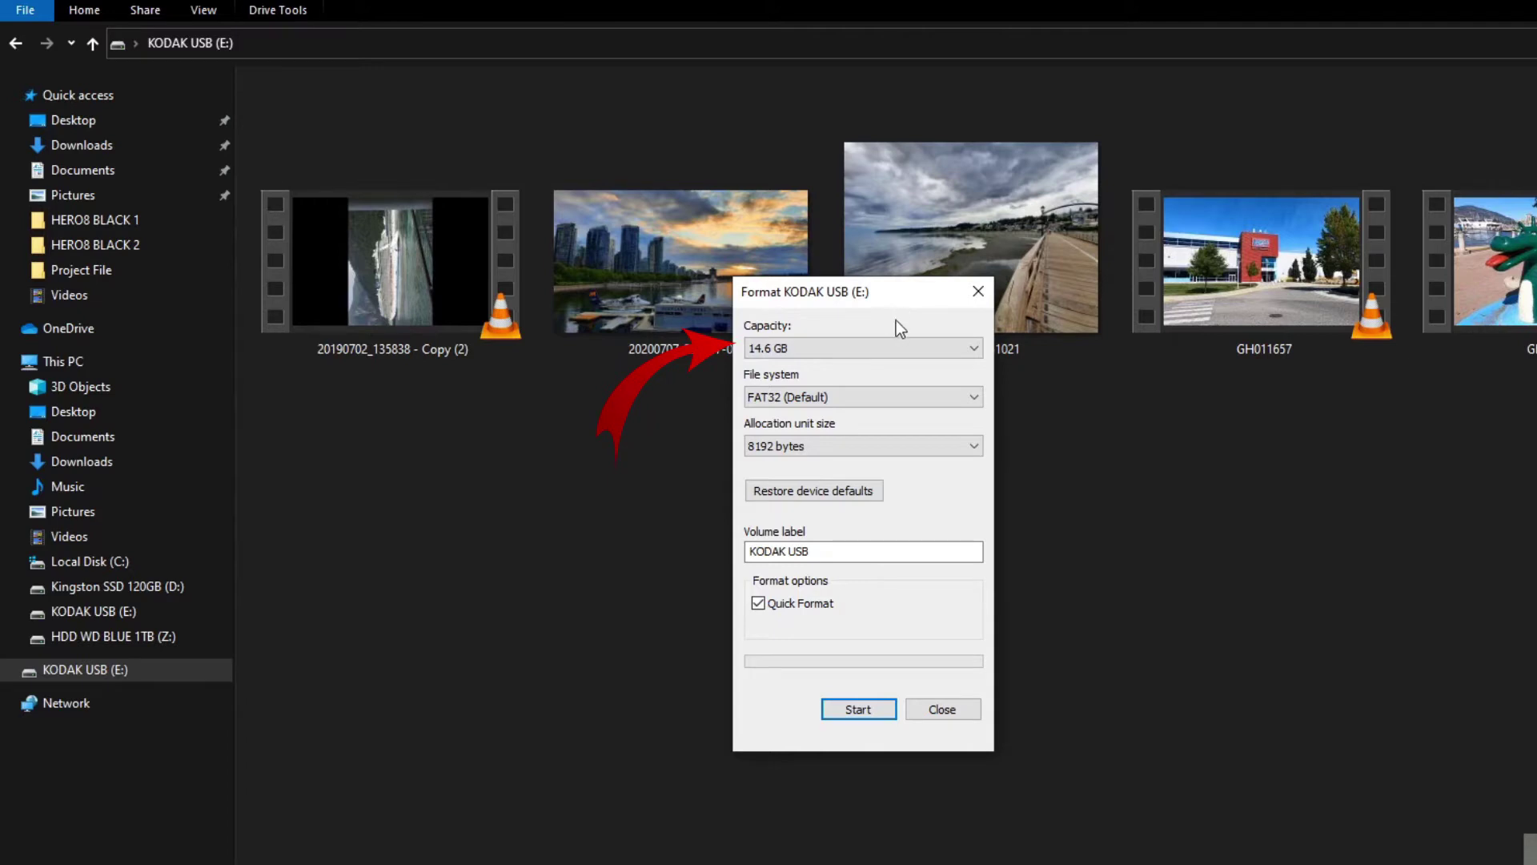
# - Check the capacity list, then restore device defaults to reset allocation size from 8192 bytes
pyautogui.click(889, 348)
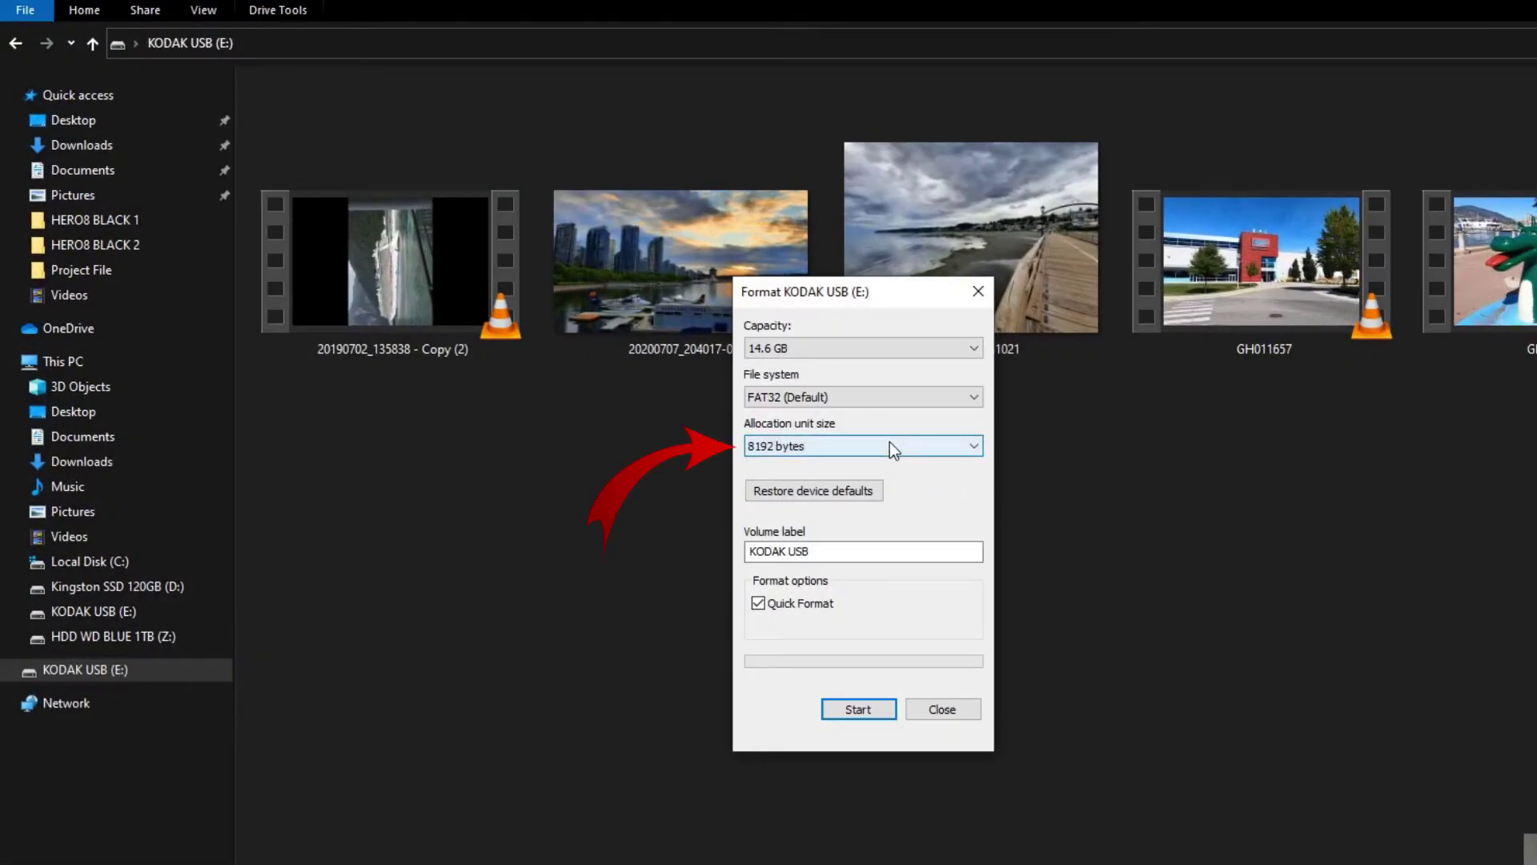
pyautogui.click(837, 491)
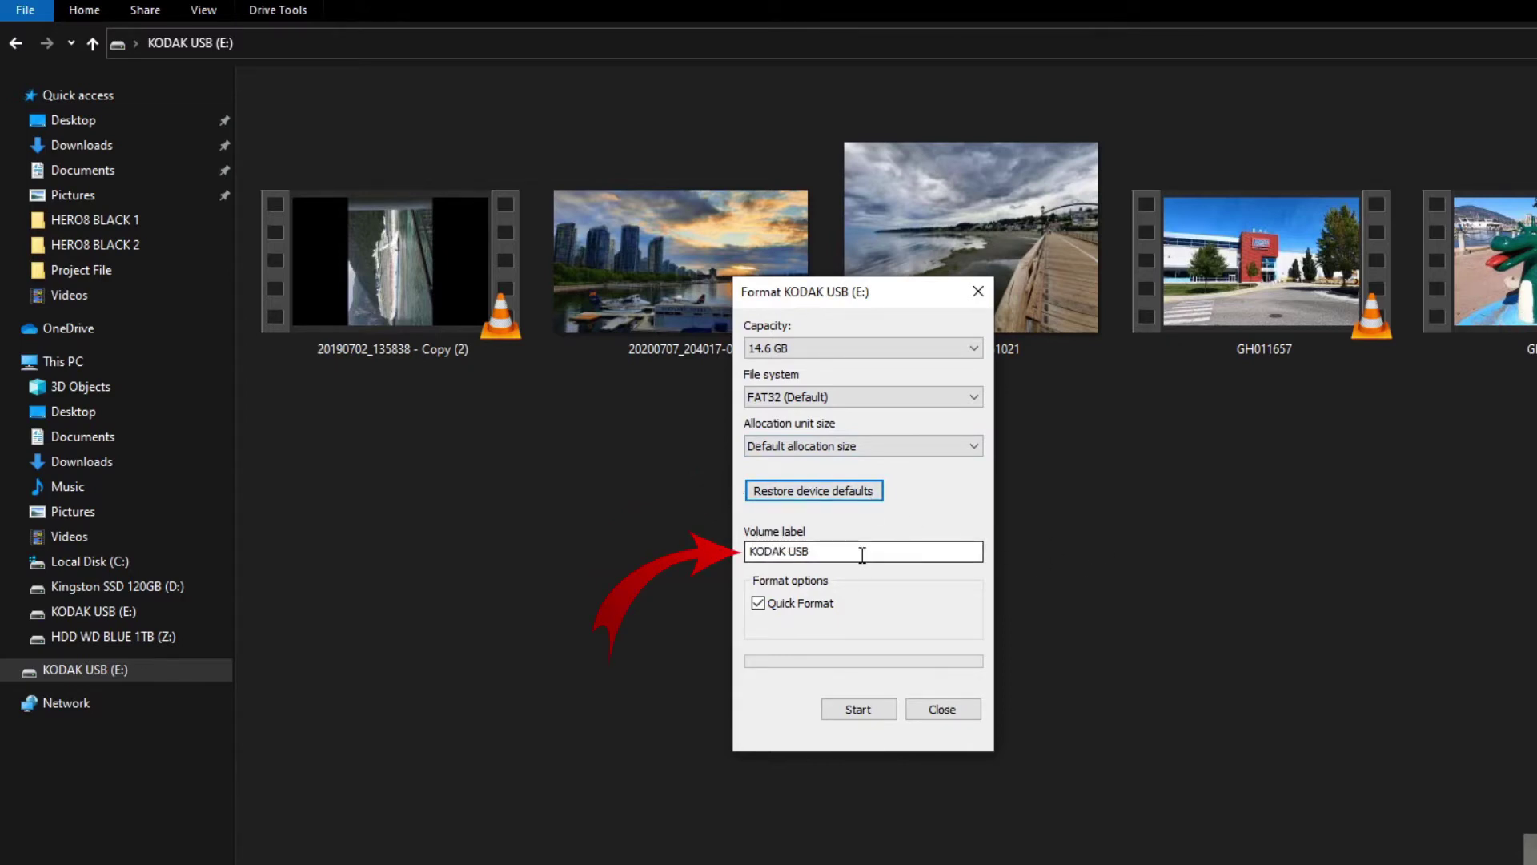
# - Select the existing volume label text for replacement with 'Ken USB'
pyautogui.moveTo(861, 553); pyautogui.dragTo(607, 562)
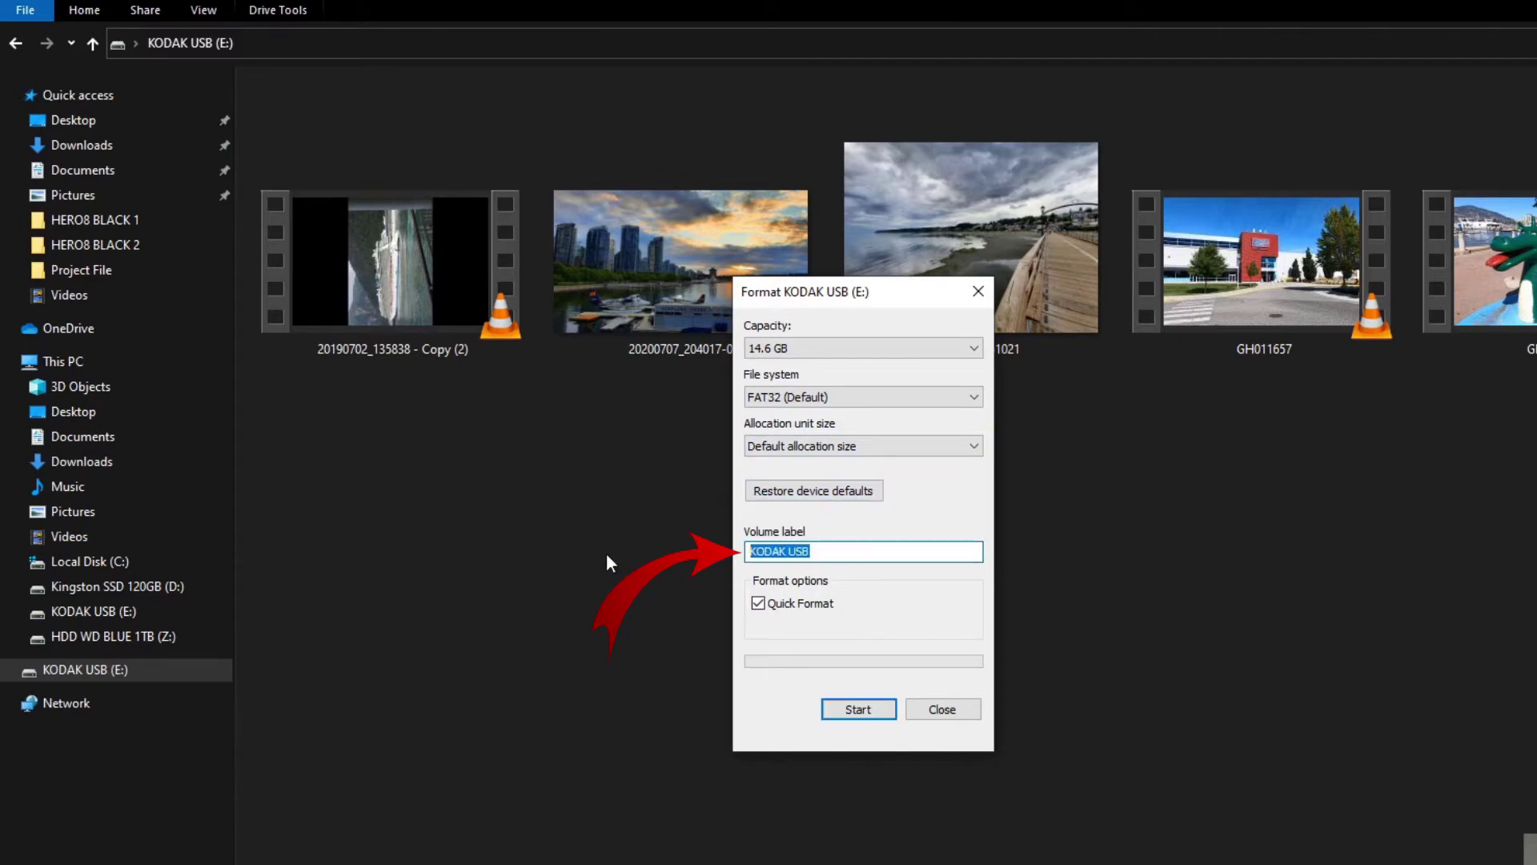
pyautogui.write('Ken ')
pyautogui.write('USB')
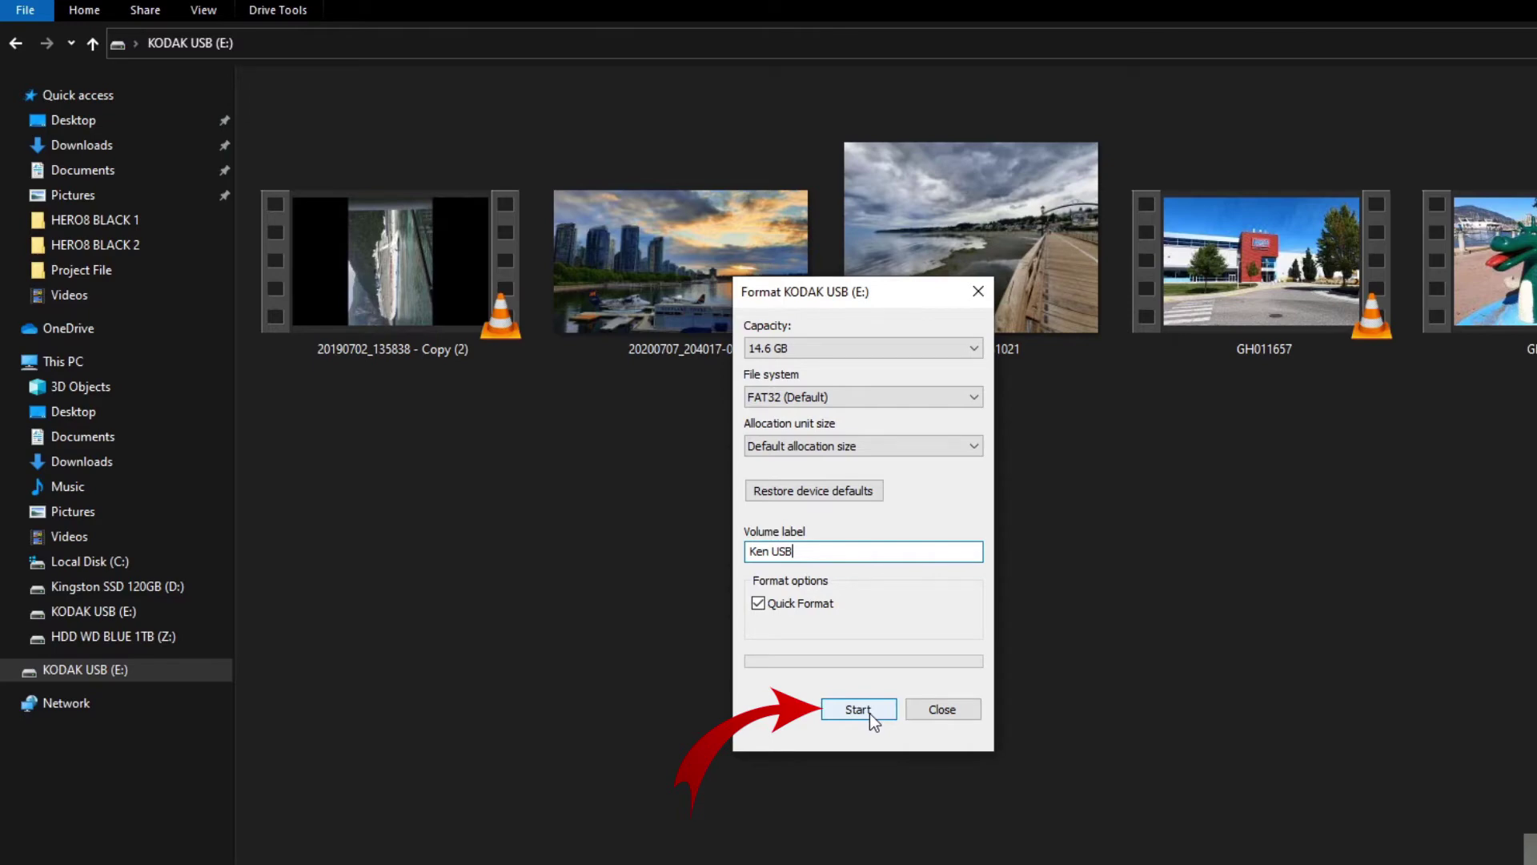
# - Run the FAT32 format, confirm the data-erase warning, and dismiss the Format Complete notice
pyautogui.click(859, 709)
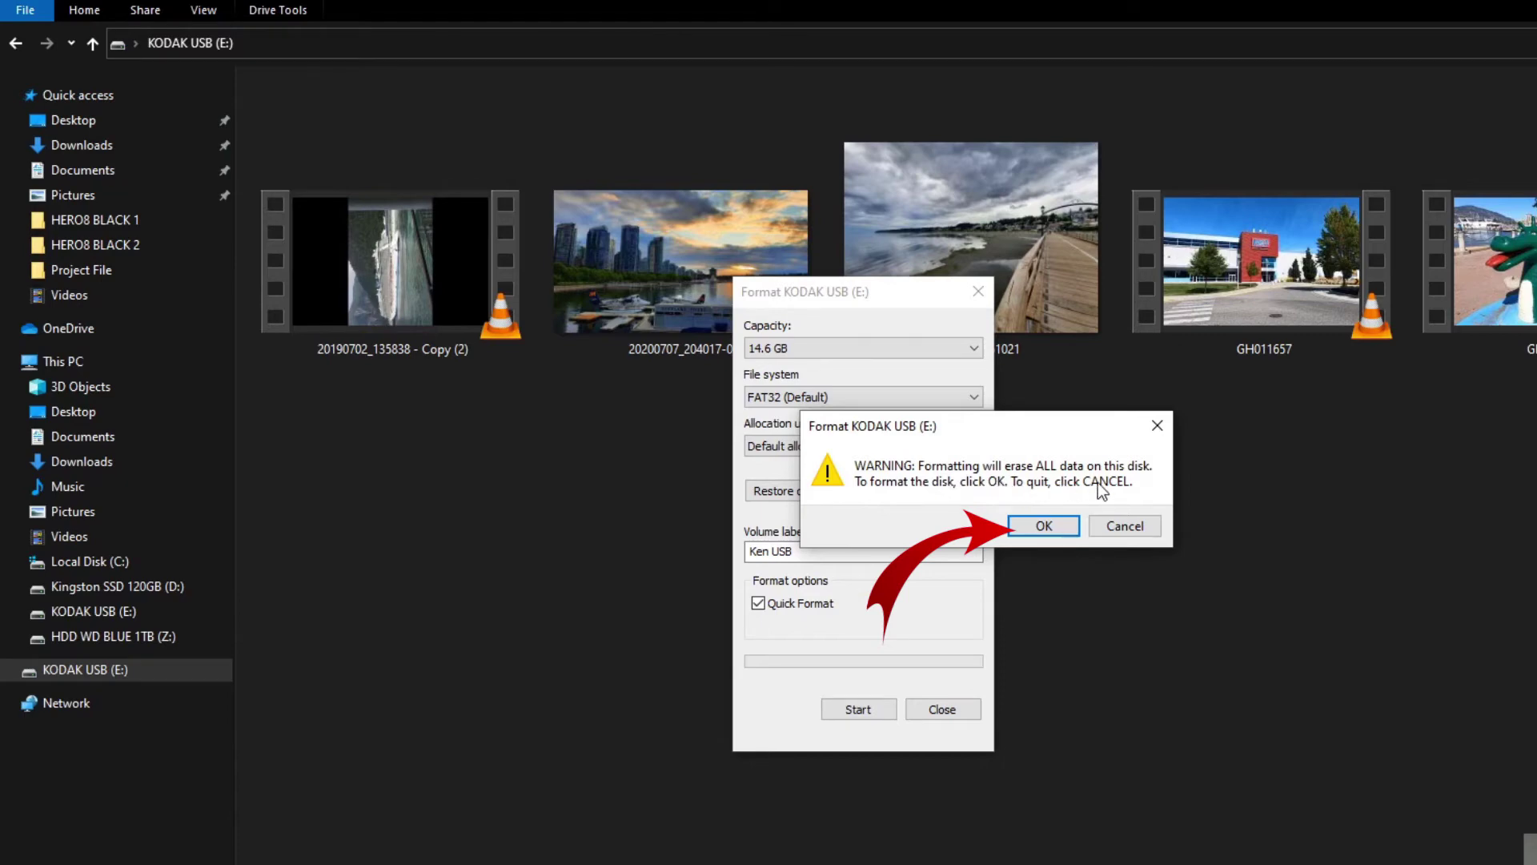
pyautogui.click(1064, 530)
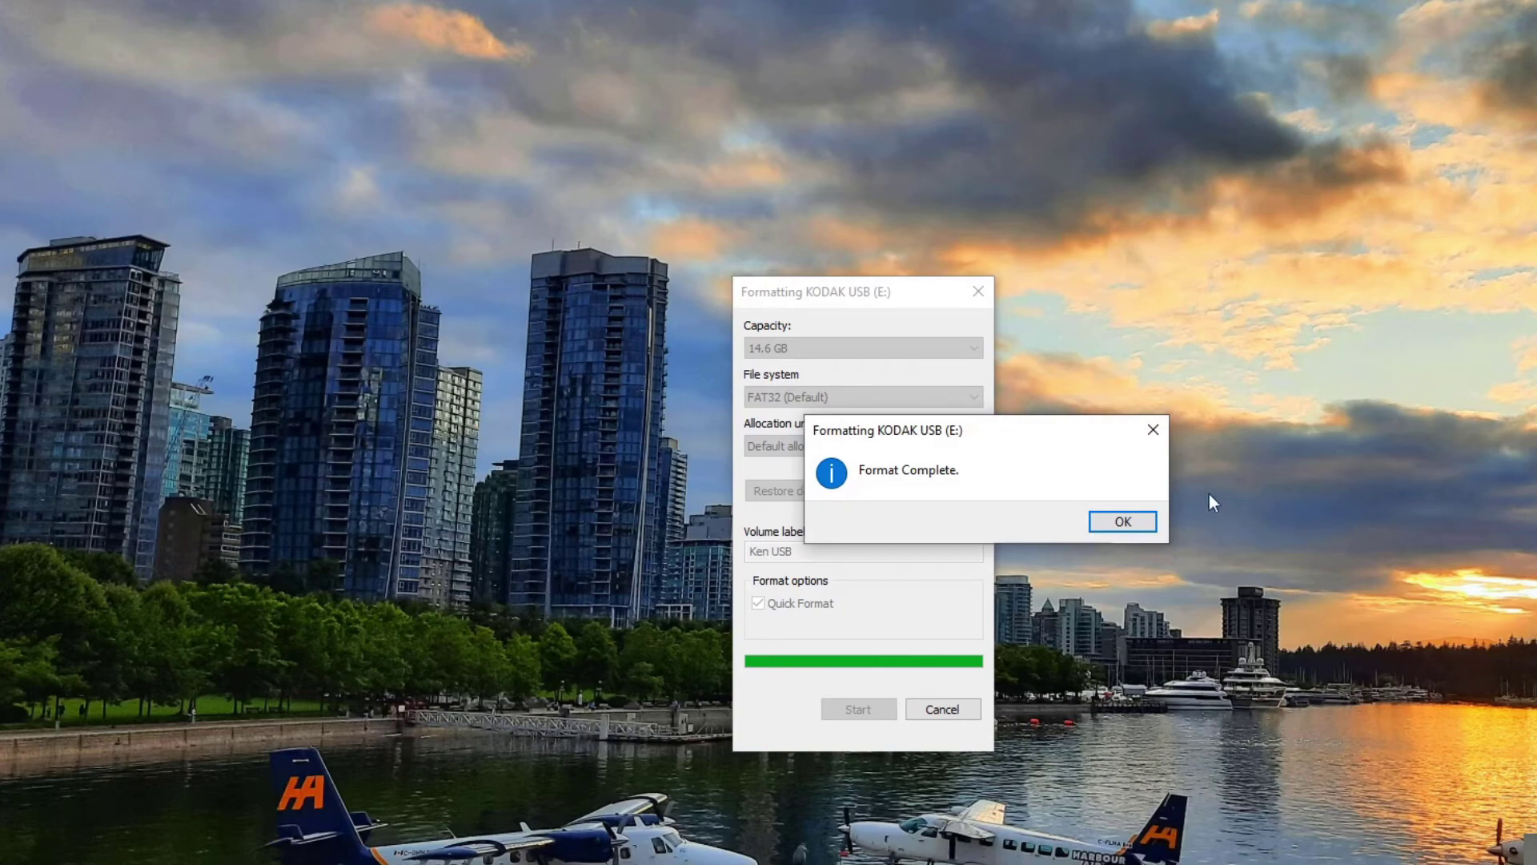
pyautogui.click(1139, 526)
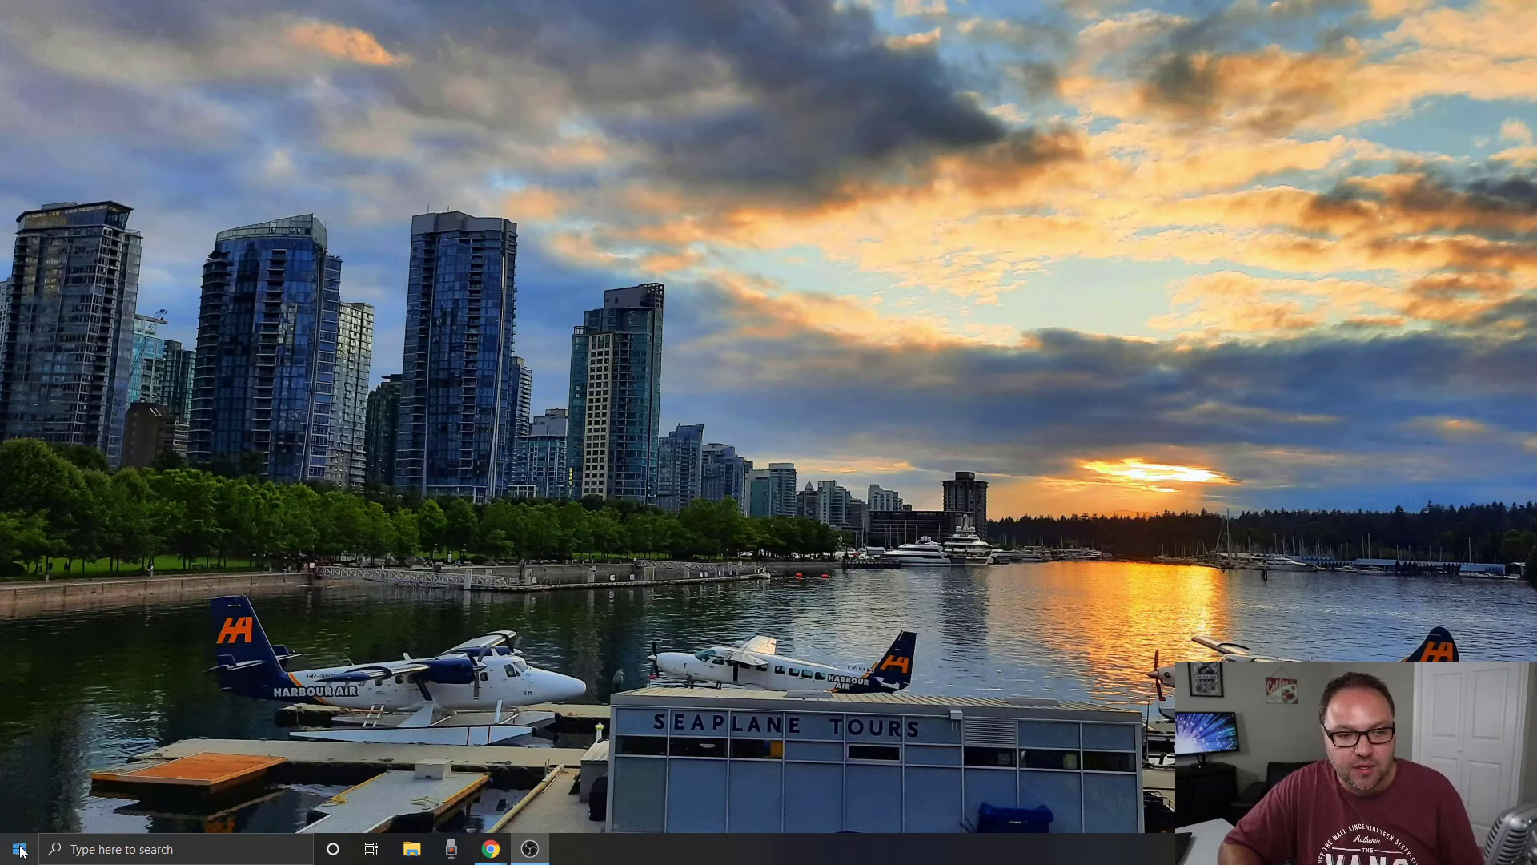
# - Open the empty KEN USB (E:) drive in File Explorer via Start's Documents
pyautogui.click(21, 853)
pyautogui.moveTo(19, 736)
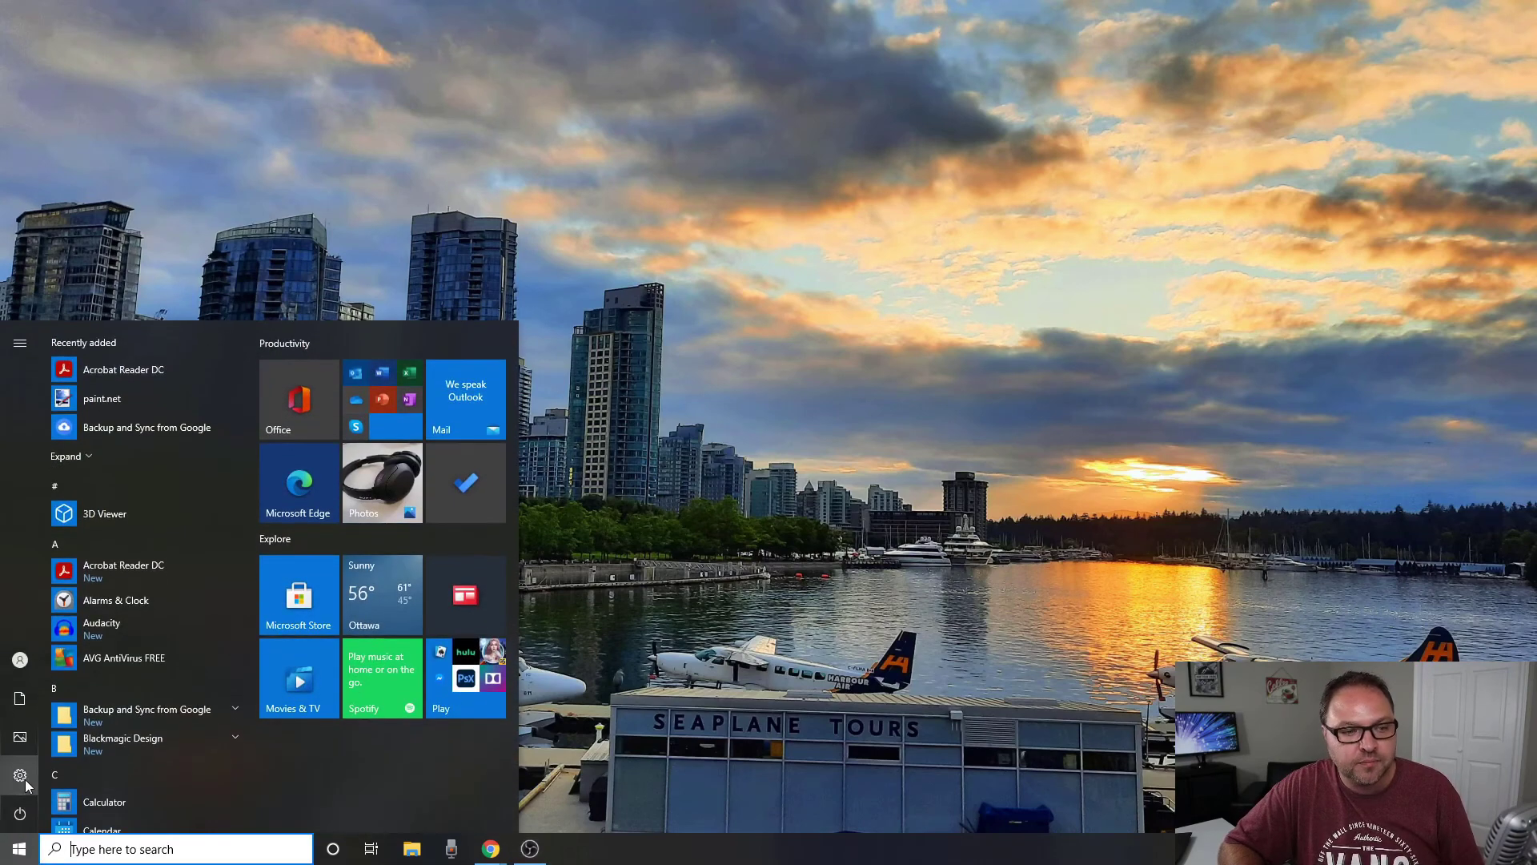
pyautogui.click(54, 699)
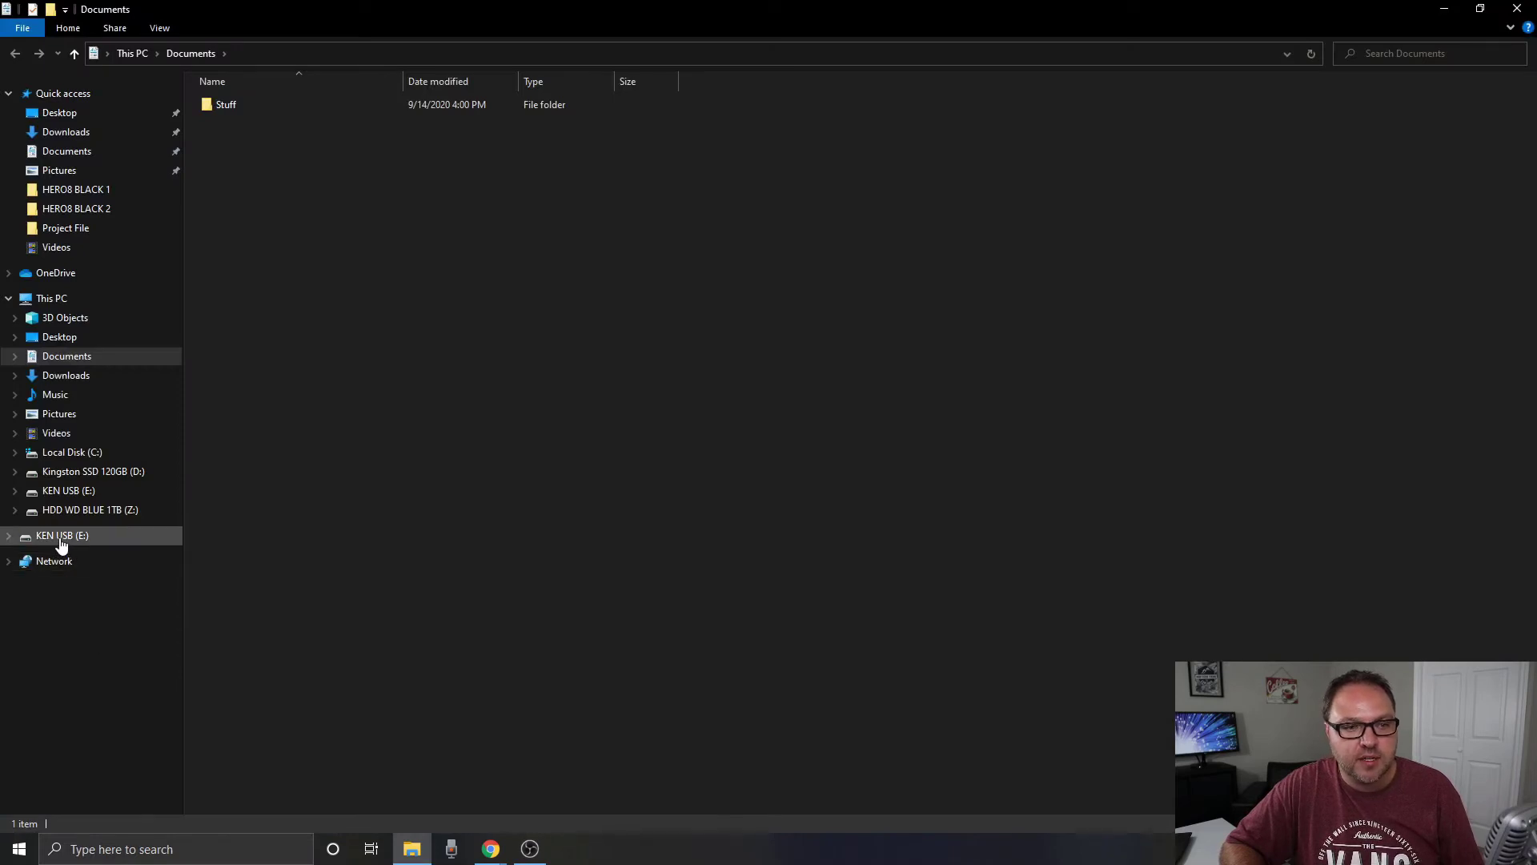
pyautogui.click(62, 536)
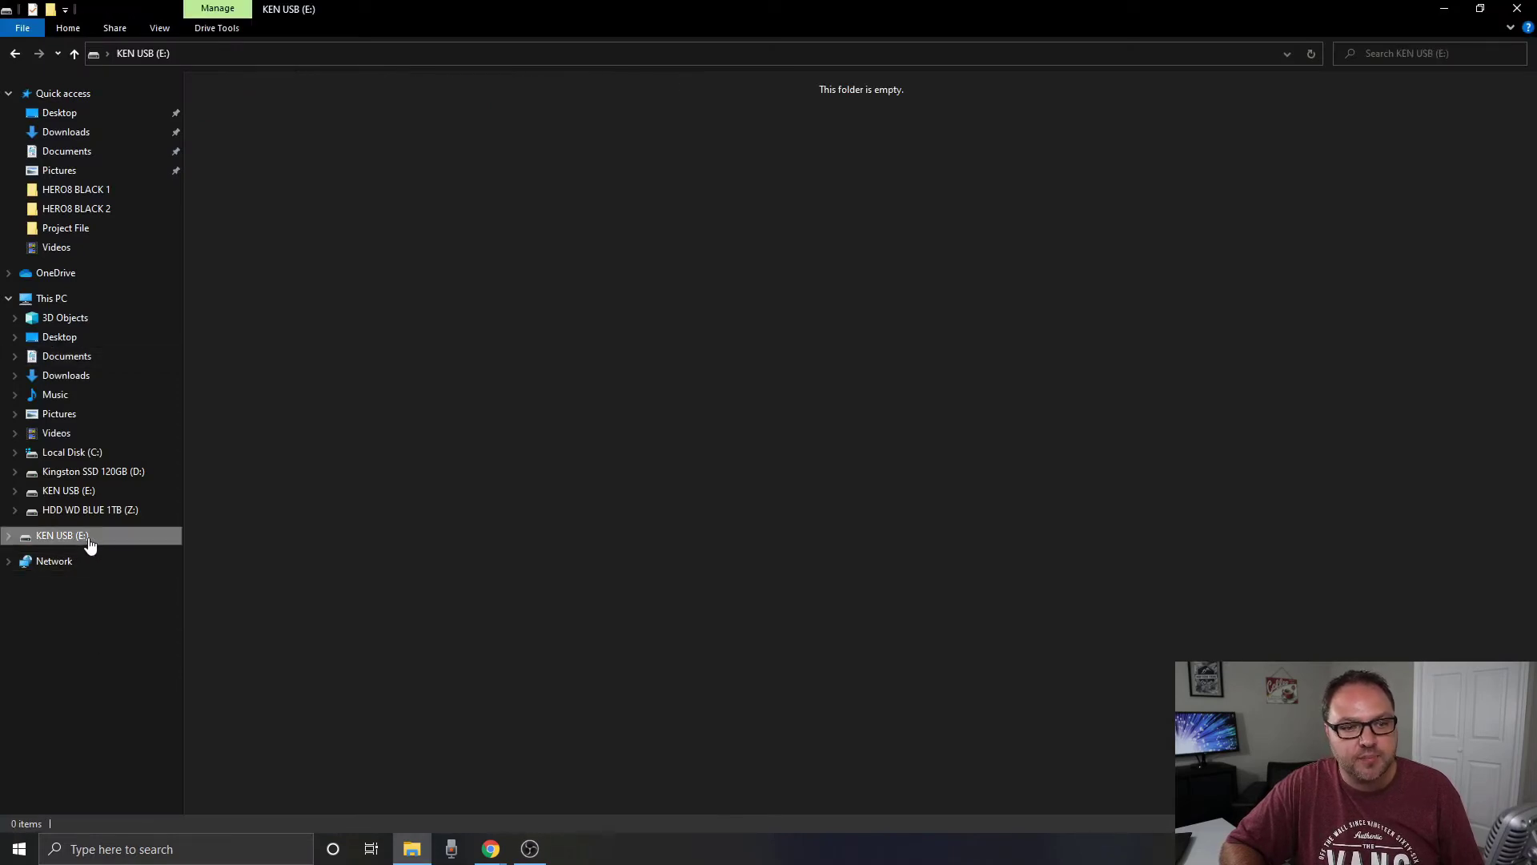